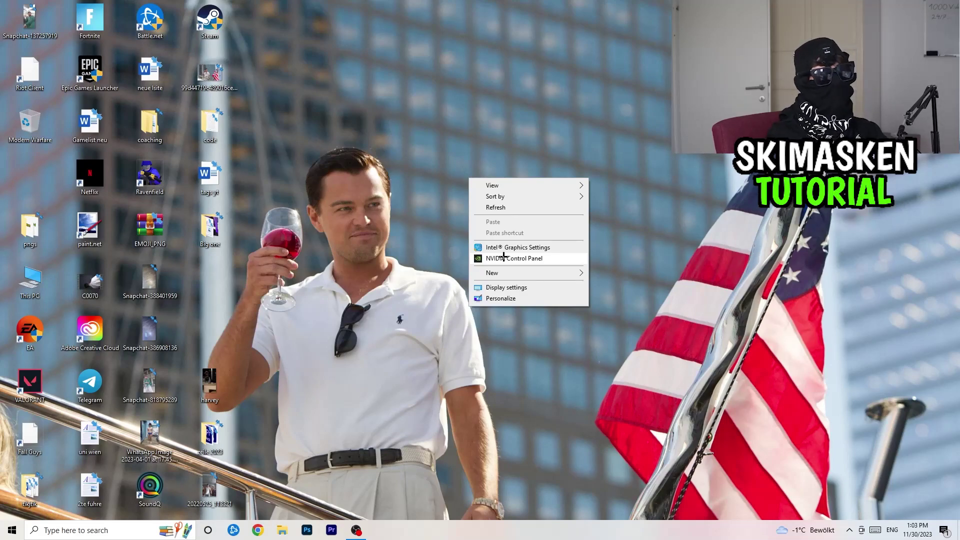
Open the NVIDIA Control Panel's display resolution settings and choose the native 1080p, 1920 × 1080 resolution
click(504, 256)
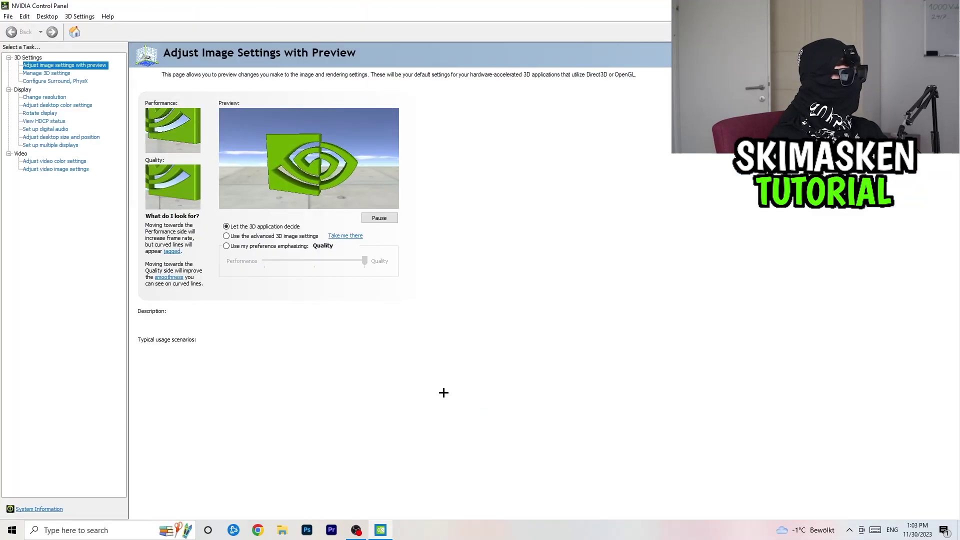
click(53, 97)
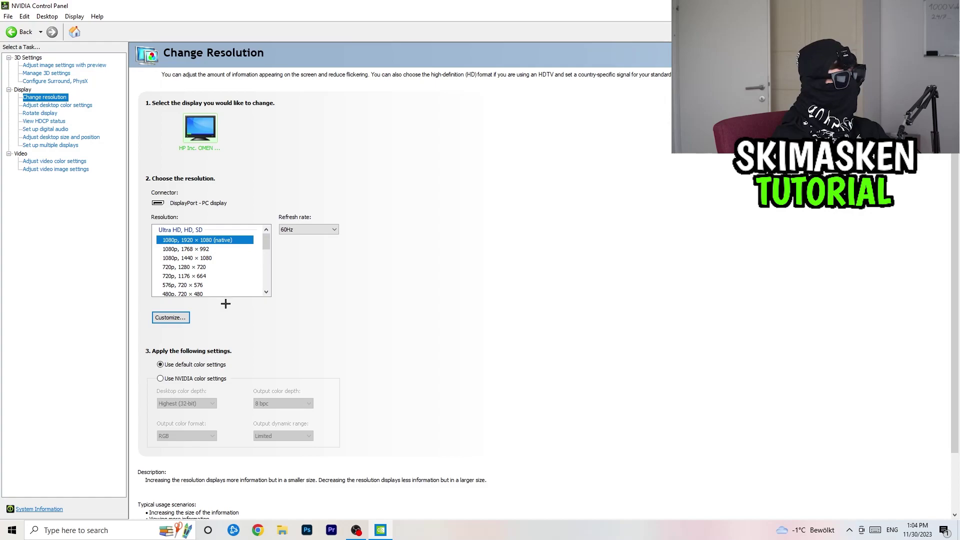
click(226, 249)
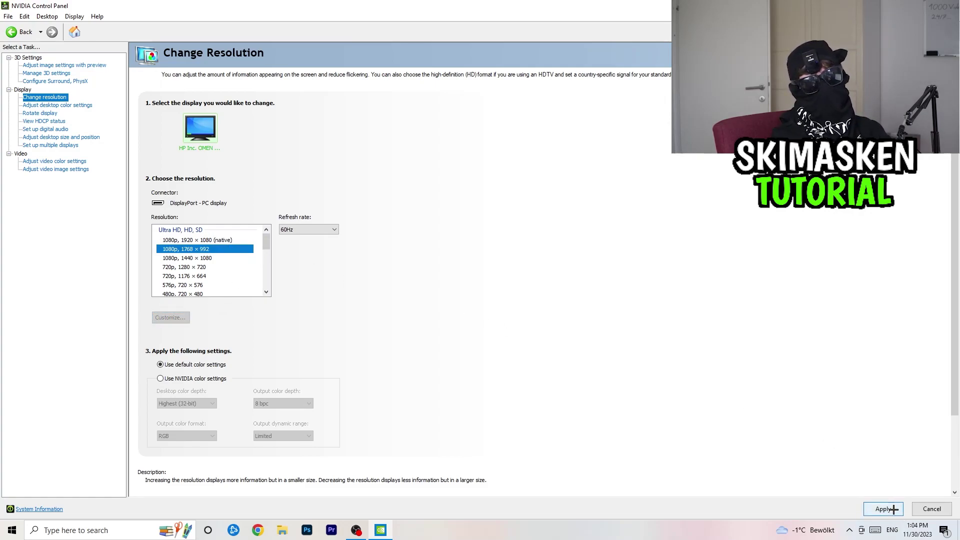
click(209, 241)
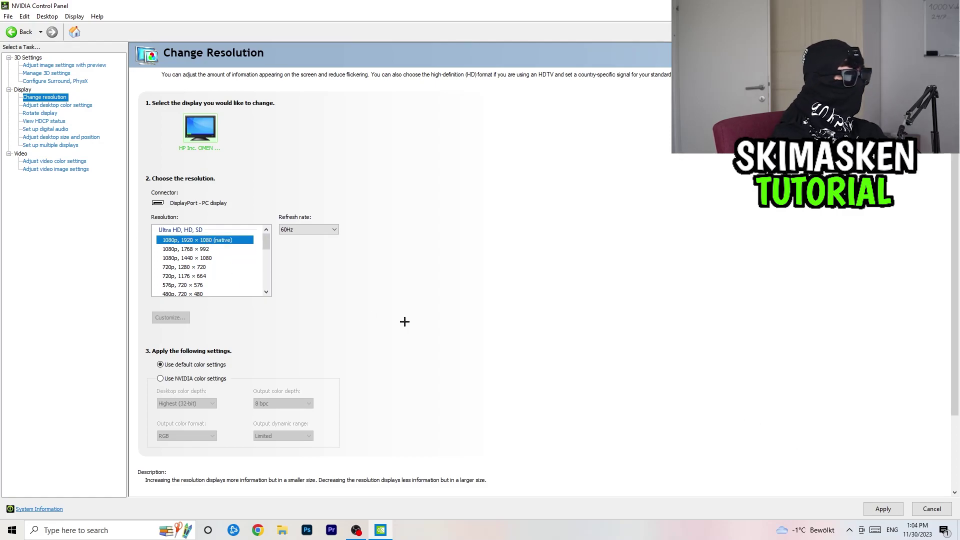
click(213, 257)
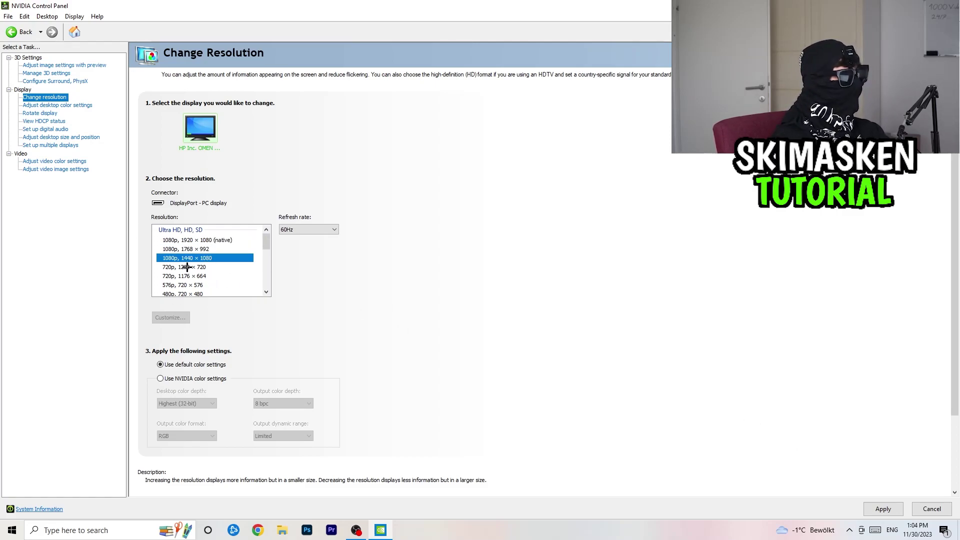
click(200, 241)
scroll(348, 328, down, 3)
scroll(348, 328, up, 3)
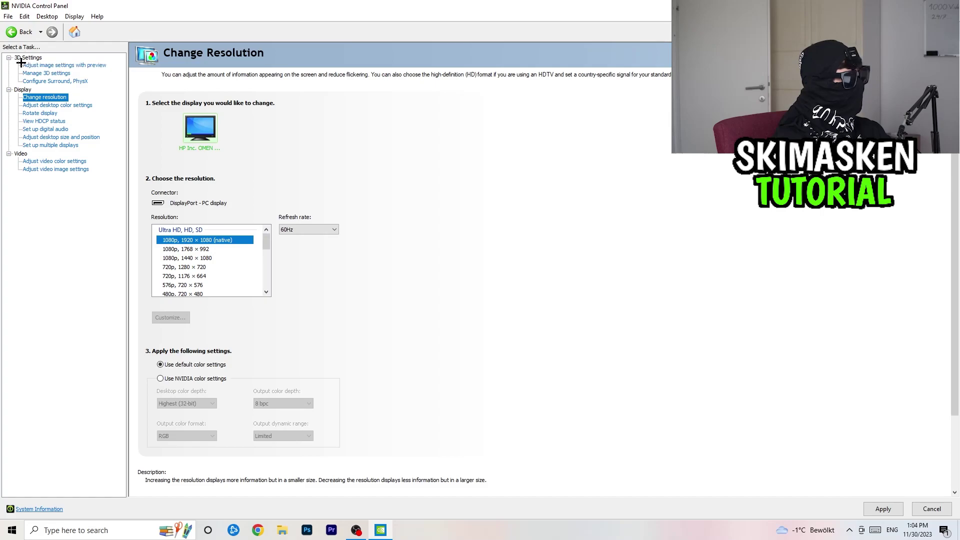
Open the 3D image settings with preview, and exit the NVIDIA Control Panel while applying the pending changes
click(48, 66)
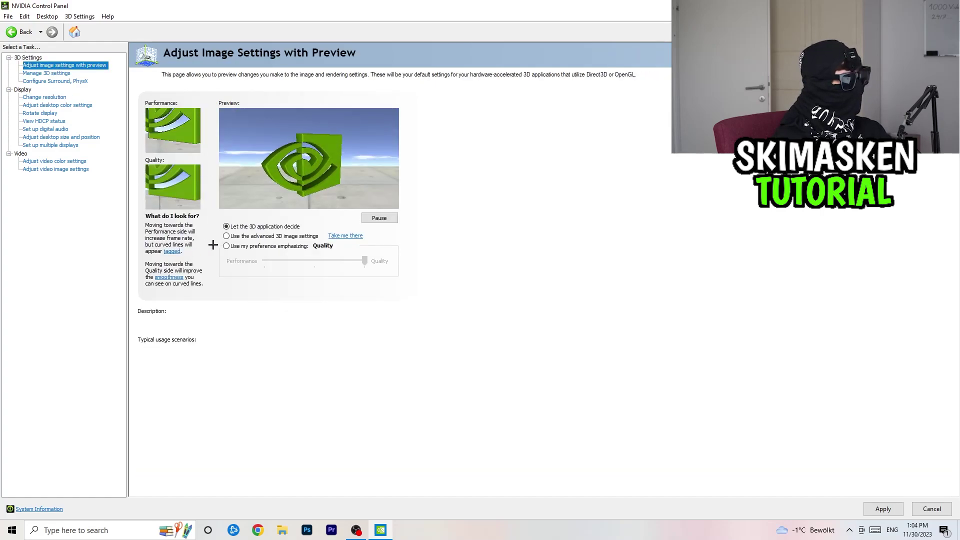
mouse_move(226, 246)
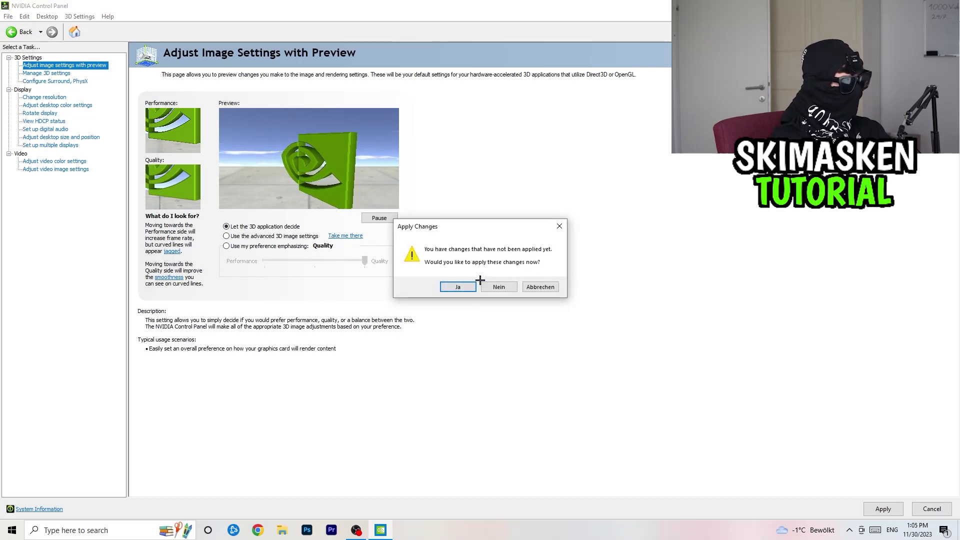
click(467, 285)
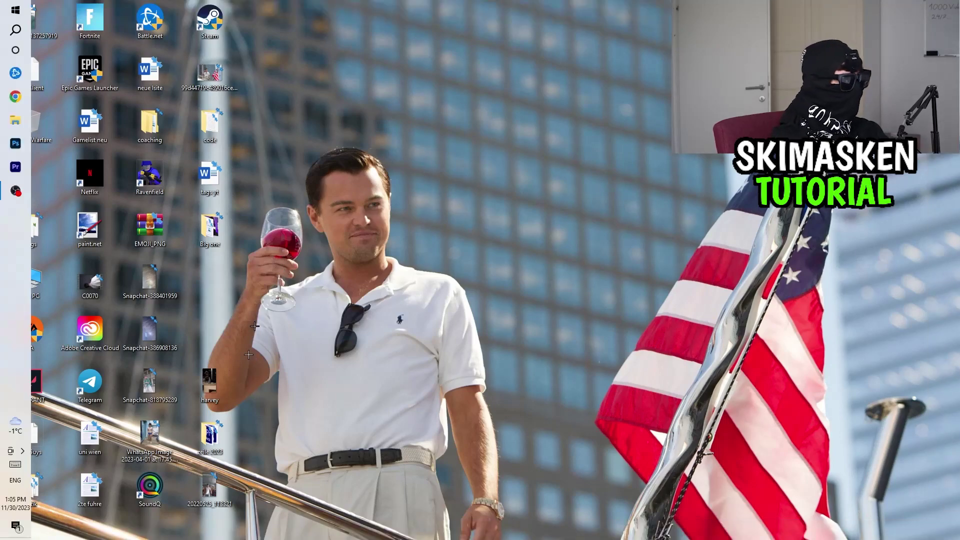
Open Task Manager in a maximized window and sort the running processes by GPU usage
right_click(505, 535)
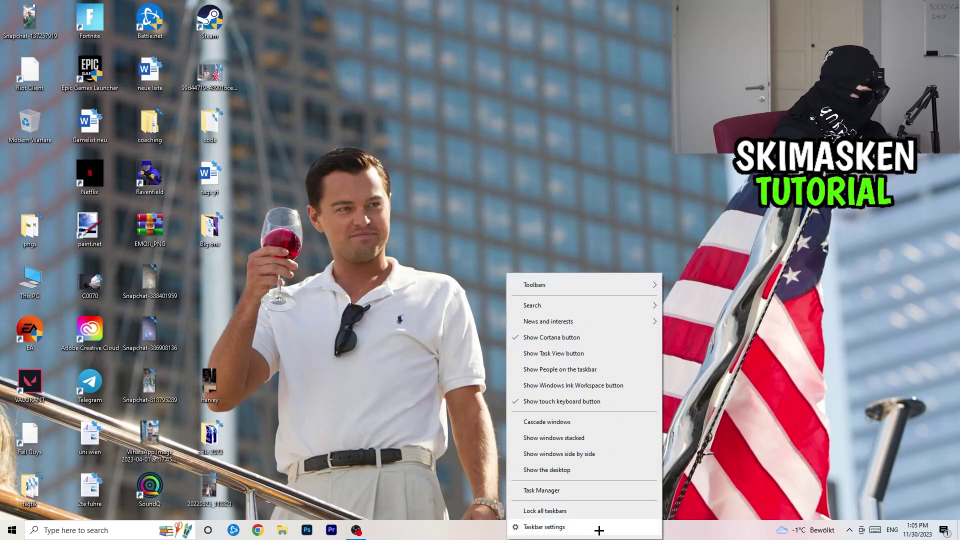
click(545, 490)
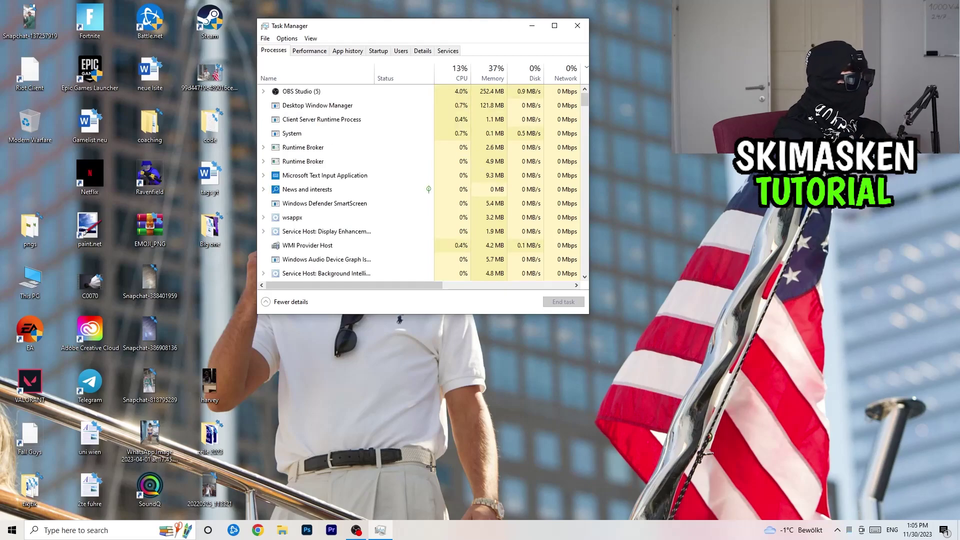
click(554, 25)
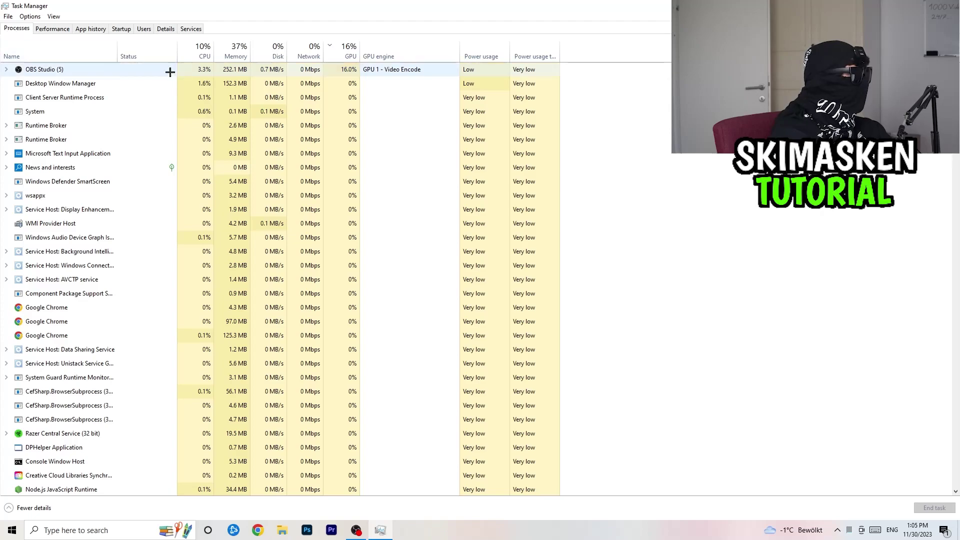
click(200, 50)
click(350, 58)
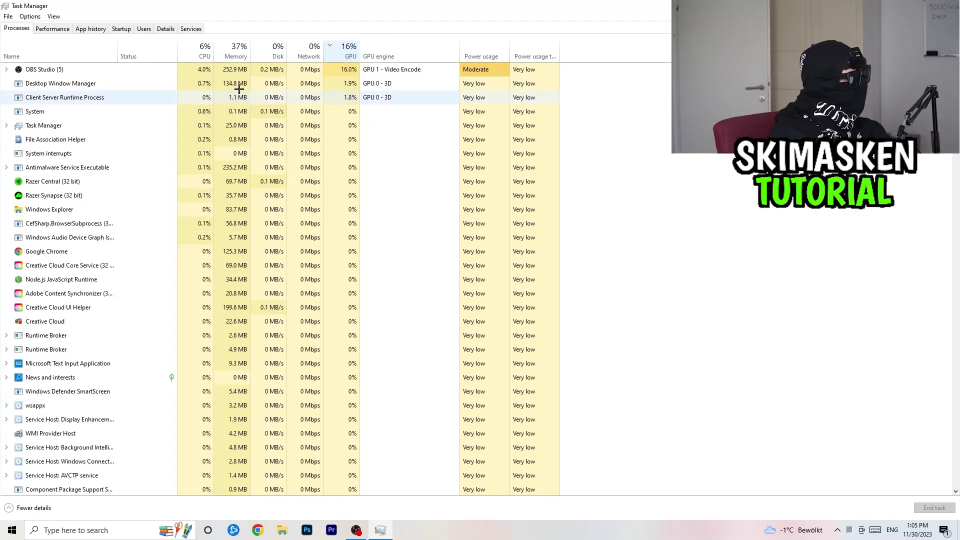
Look at the available actions for the Google Chrome process and for the Creative Cloud startup entry
right_click(103, 250)
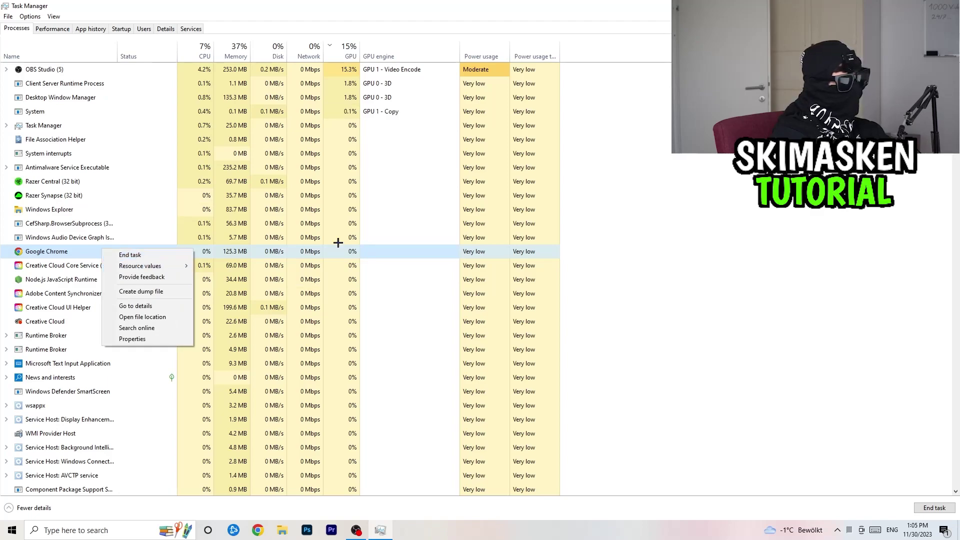
key(Escape)
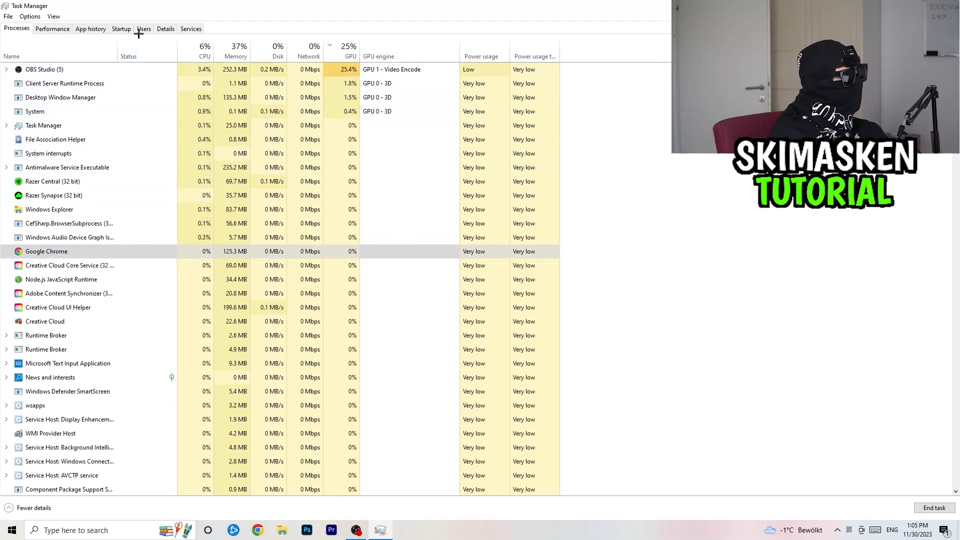
click(121, 29)
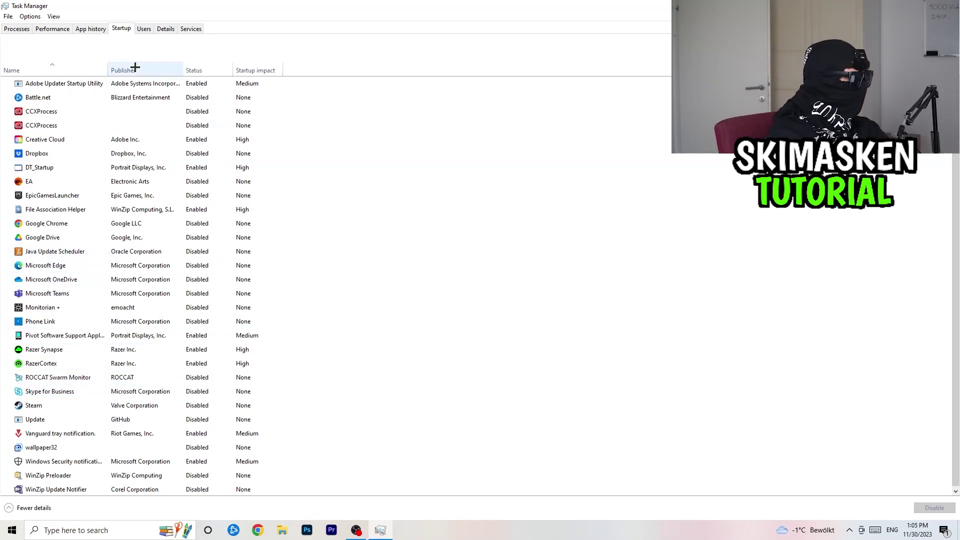
right_click(203, 141)
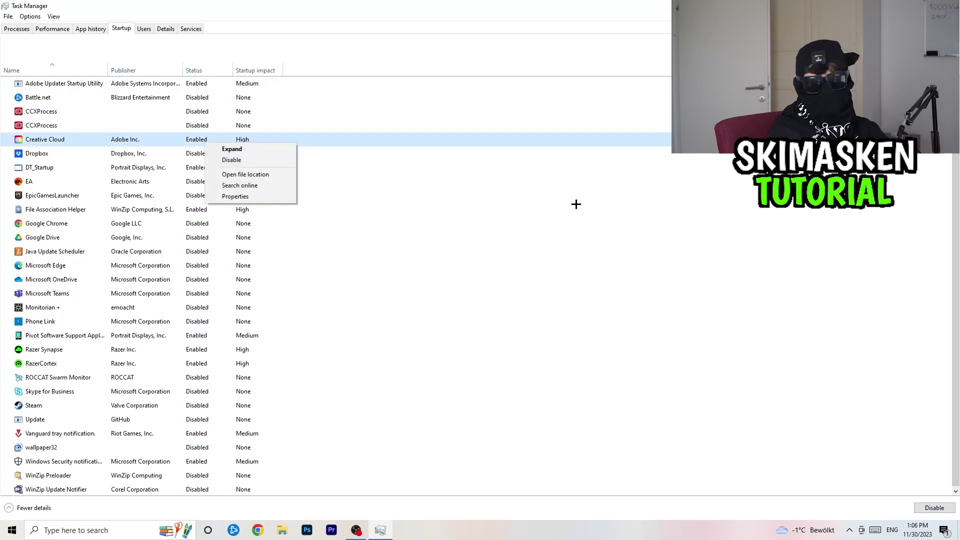
click(630, 208)
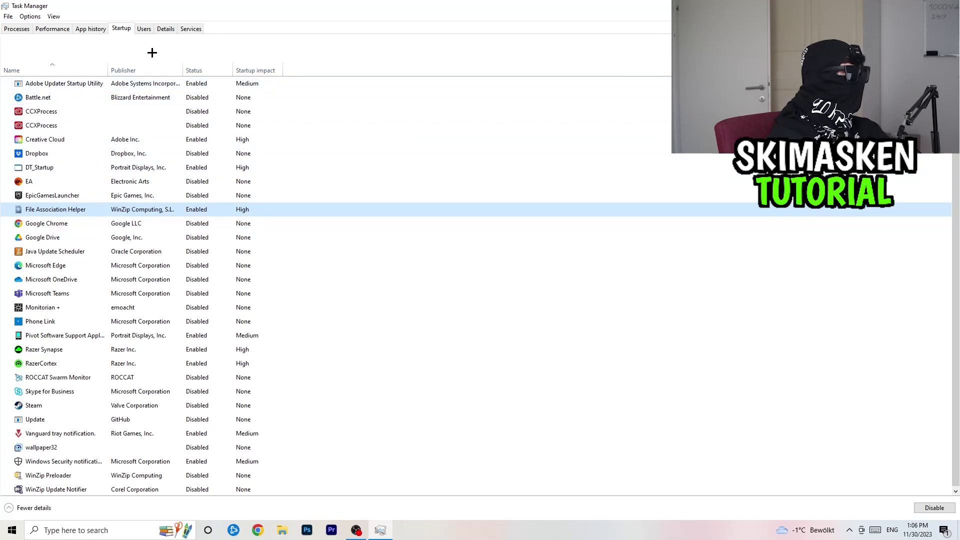
View the priority options of a chrome.exe process in the detailed process list, and close Task Manager
click(169, 32)
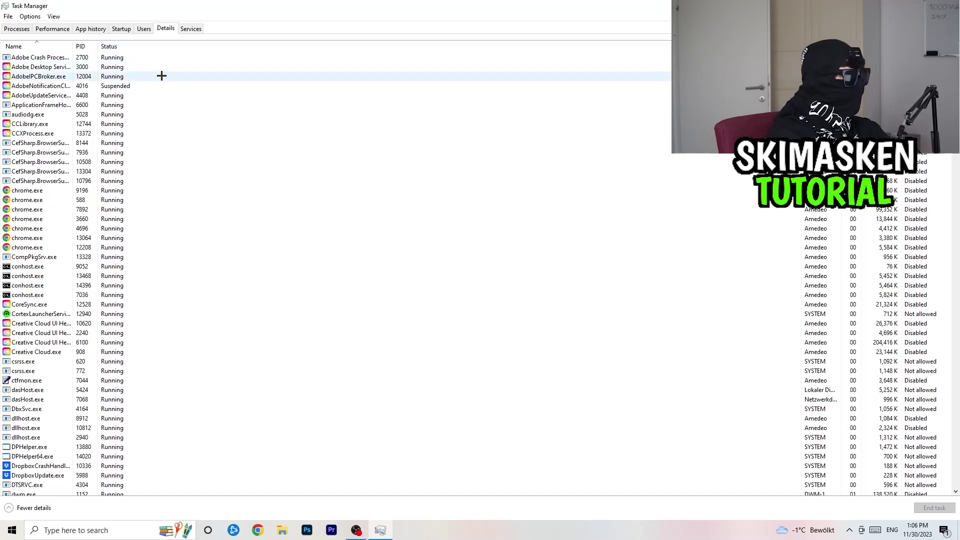
scroll(116, 285, down, 15)
scroll(129, 262, up, 15)
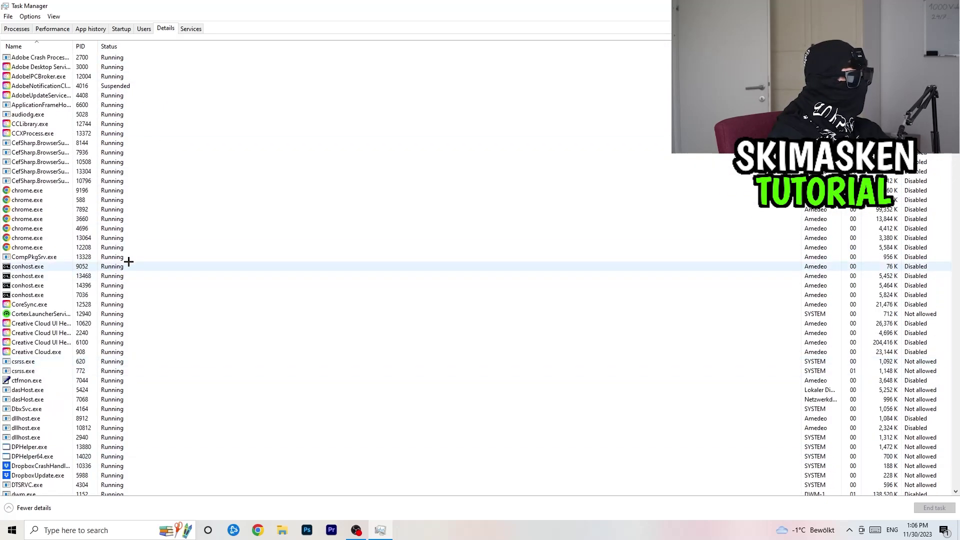
right_click(47, 217)
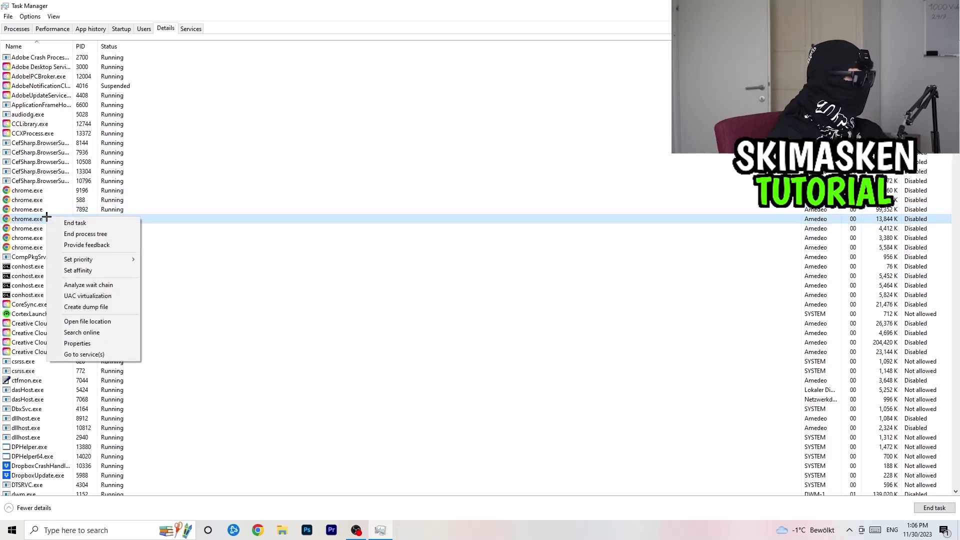
mouse_move(106, 261)
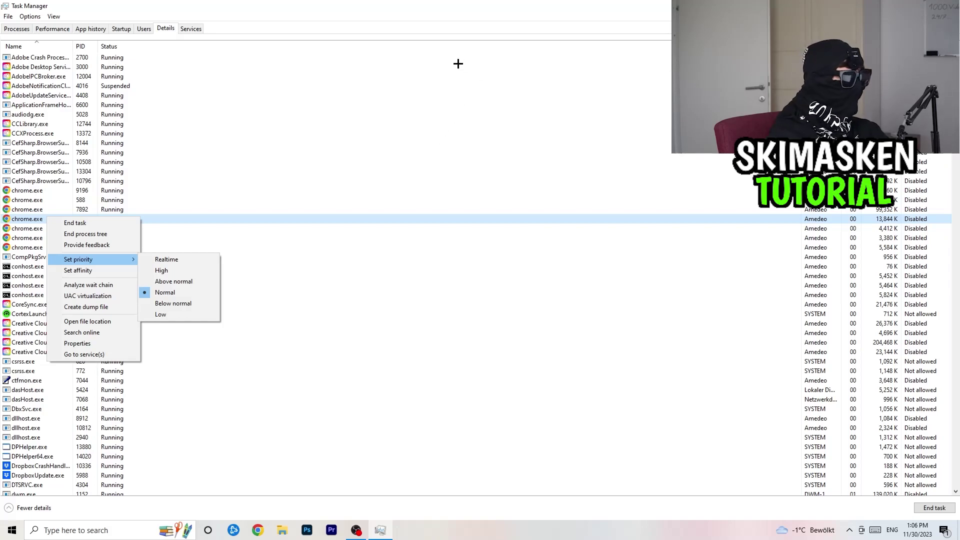
click(460, 33)
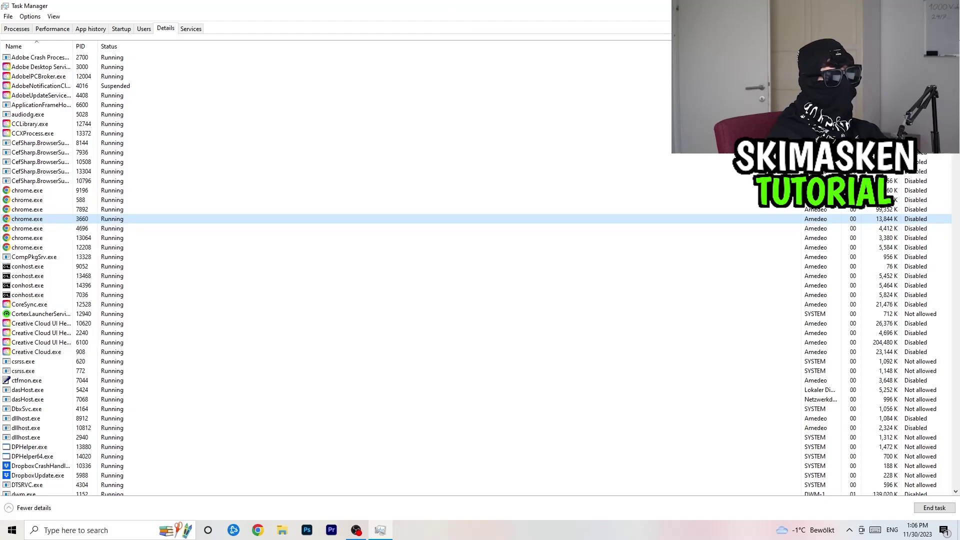
key(alt+F4)
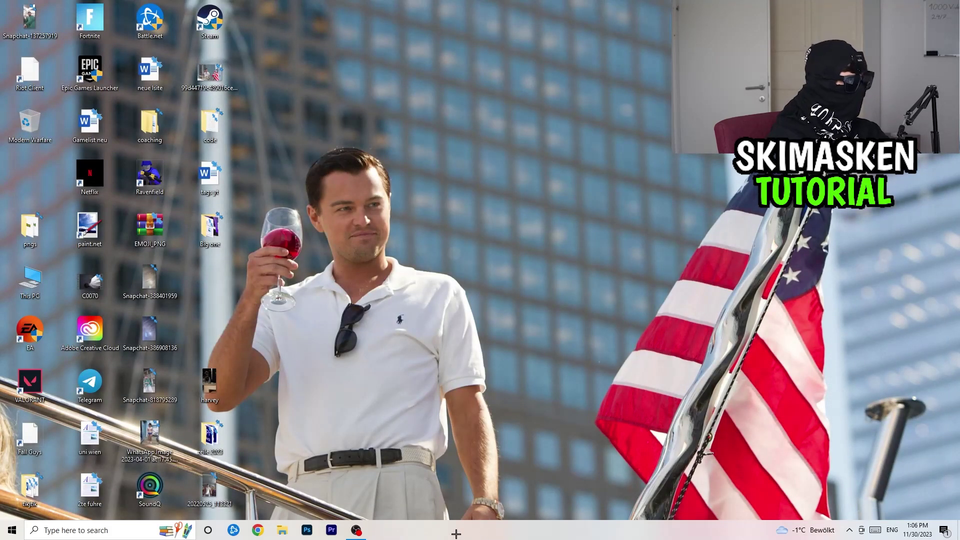
Open the Windows gaming settings and review the Game Bar, Captures and Game Mode options
click(12, 530)
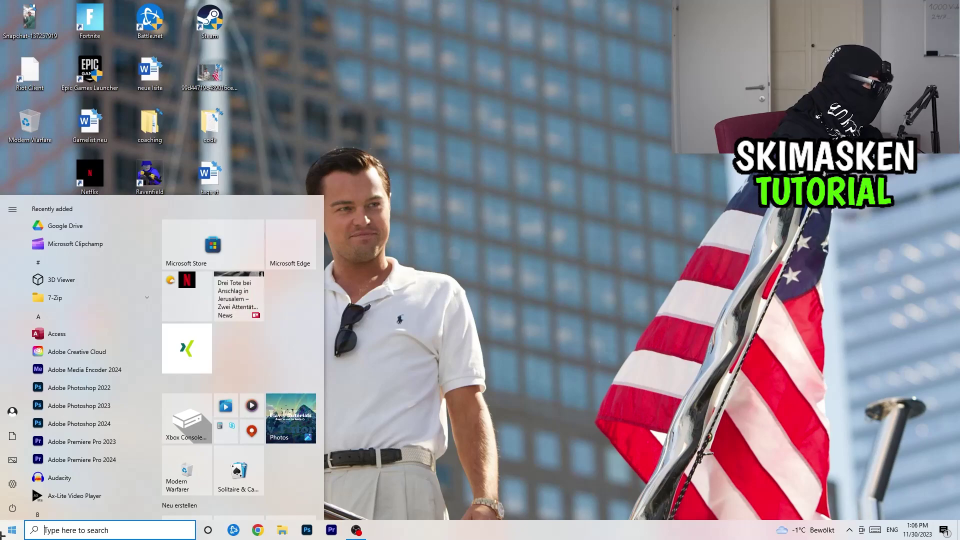
click(3, 485)
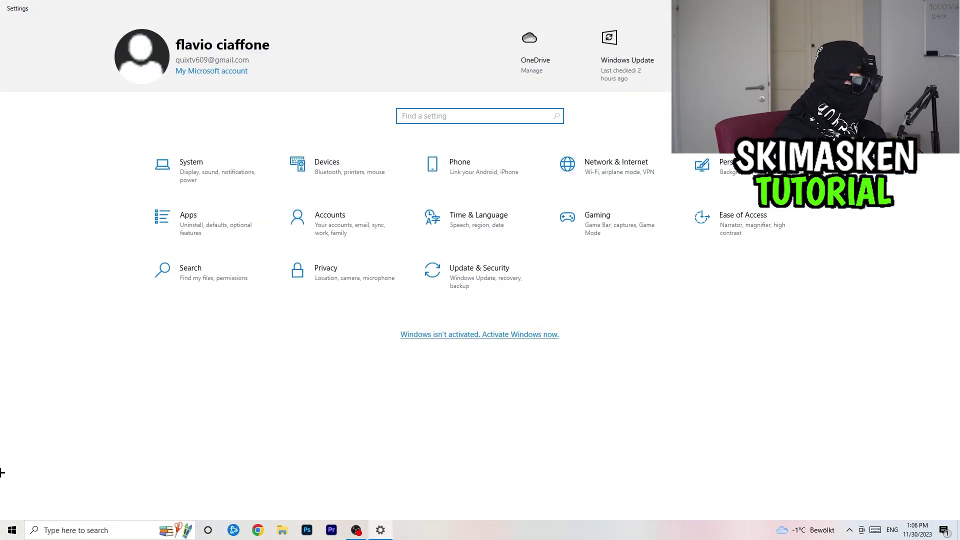
click(581, 219)
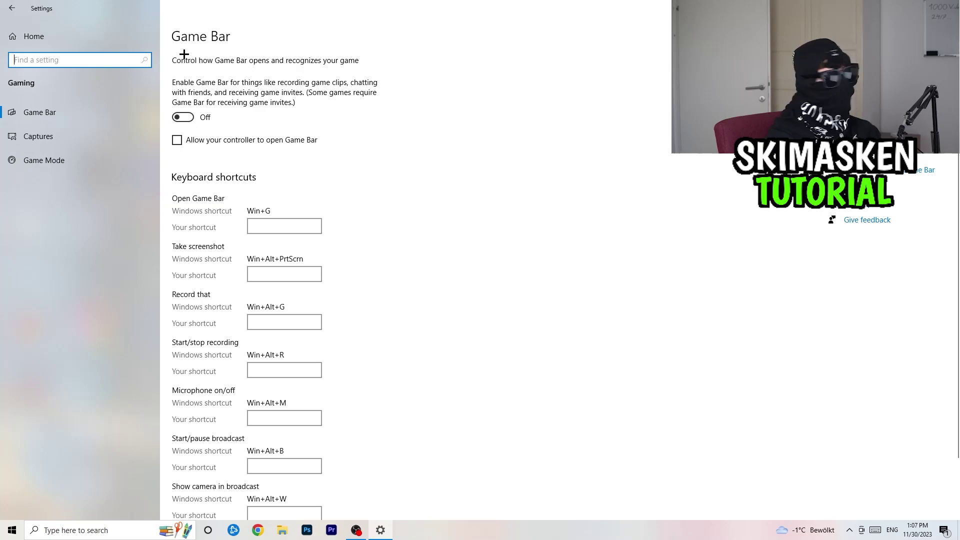
click(58, 137)
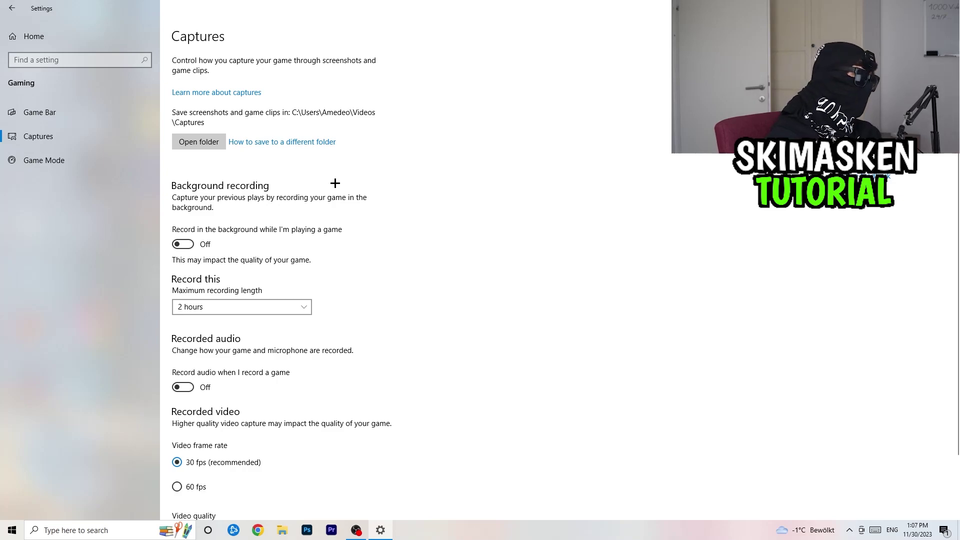
scroll(225, 175, down, 3)
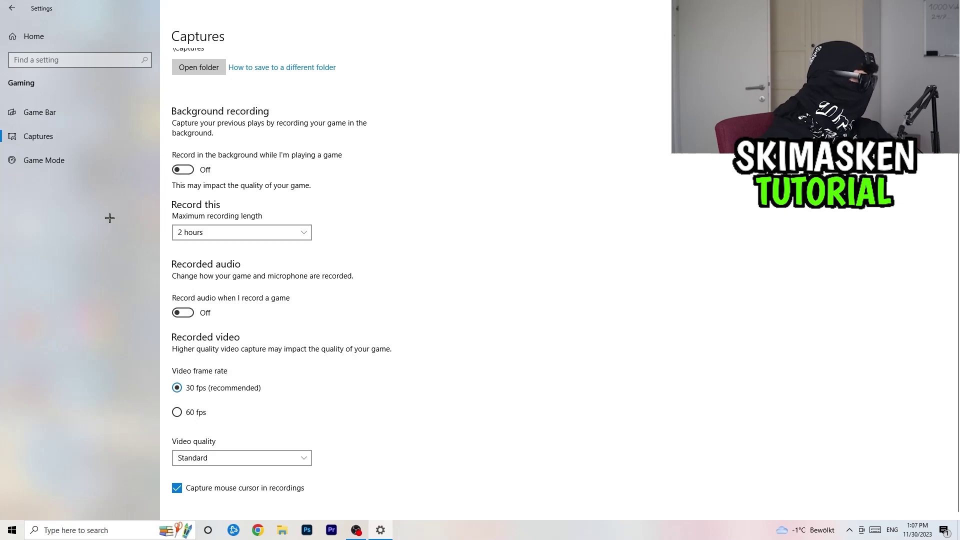
click(62, 160)
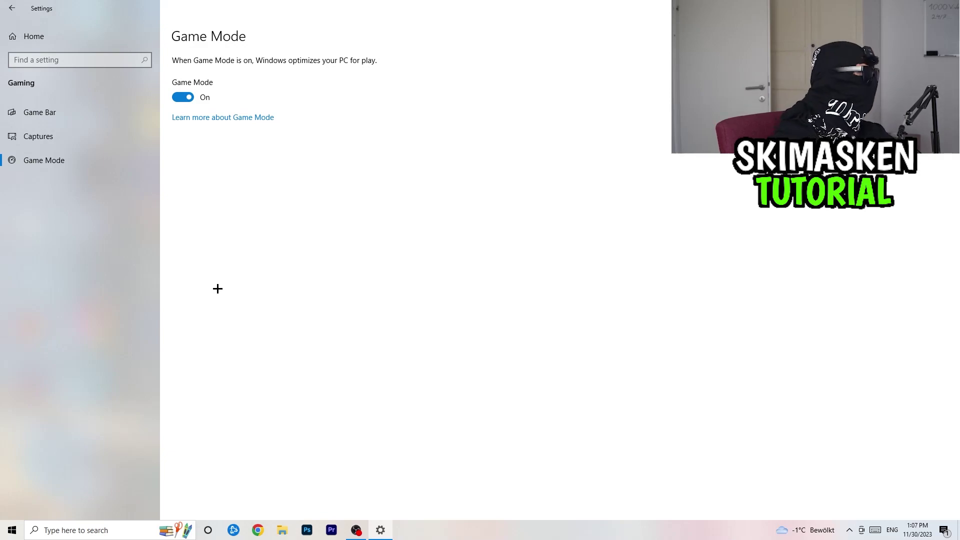
Open the system display settings and view the available scaling and display resolution options
click(12, 8)
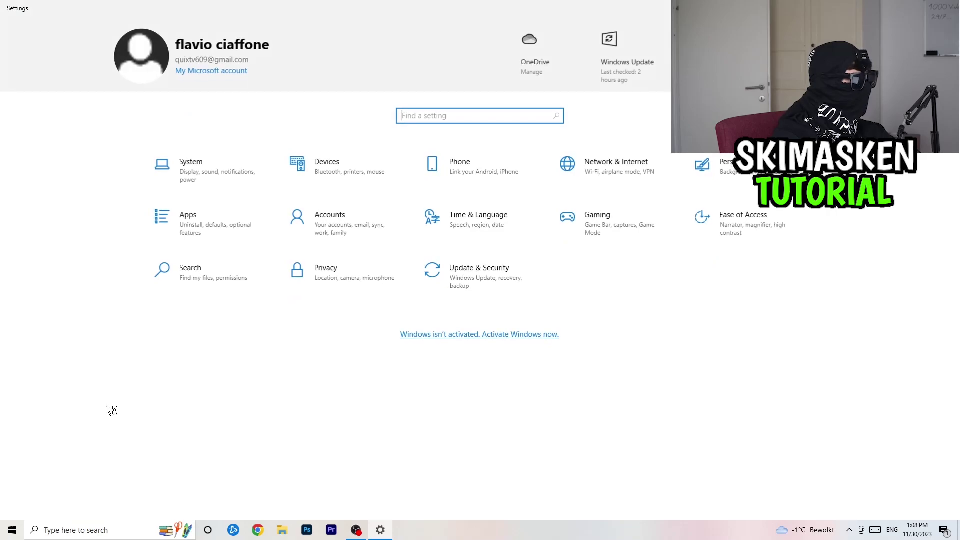
click(196, 178)
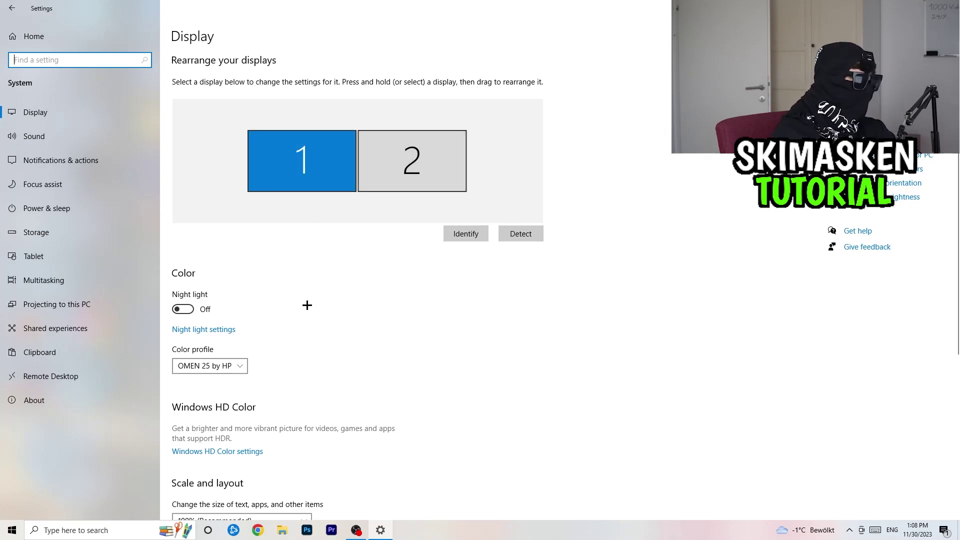
scroll(343, 197, down, 4)
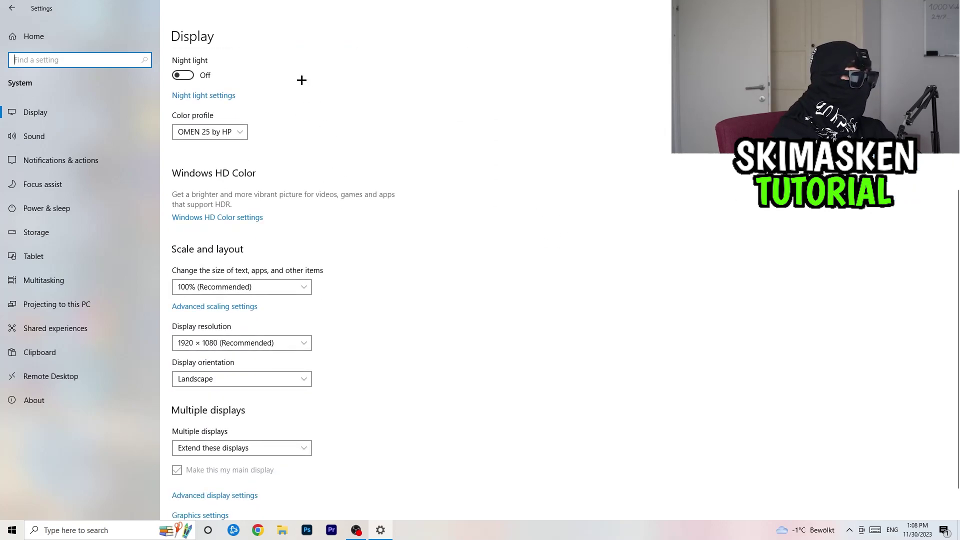
scroll(302, 98, down, 1)
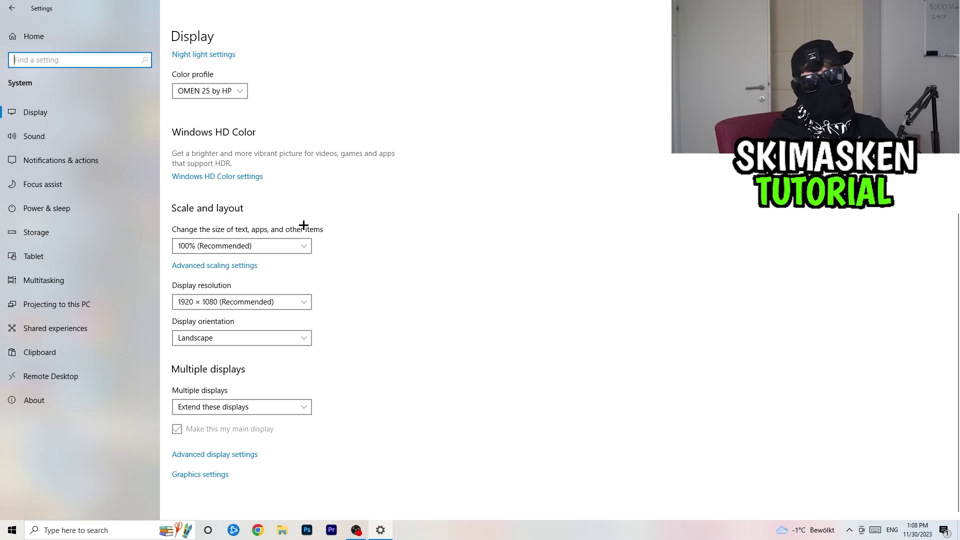
click(305, 245)
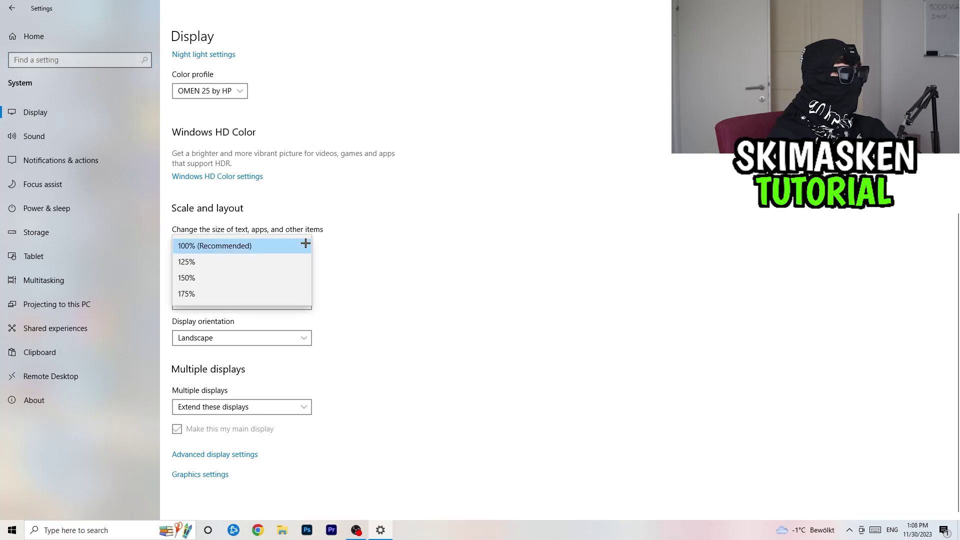
click(477, 231)
click(282, 302)
click(425, 255)
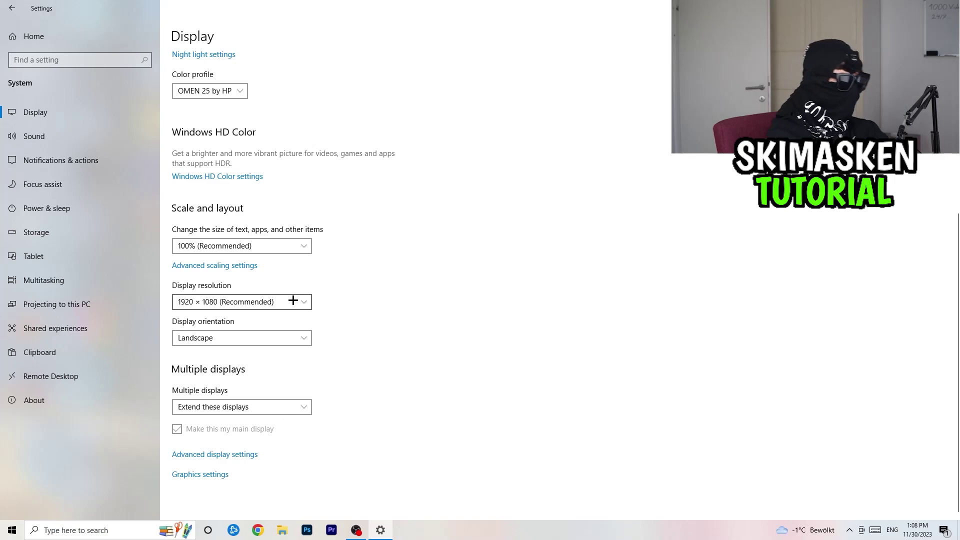
Review the available power plans, including the additional ones, from the Power & sleep settings, and close Power Options
click(85, 207)
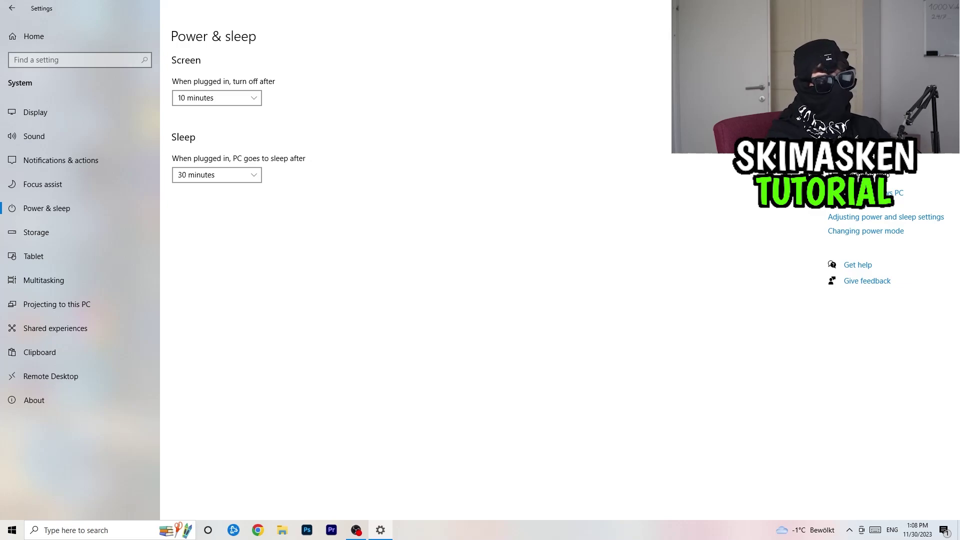
click(860, 140)
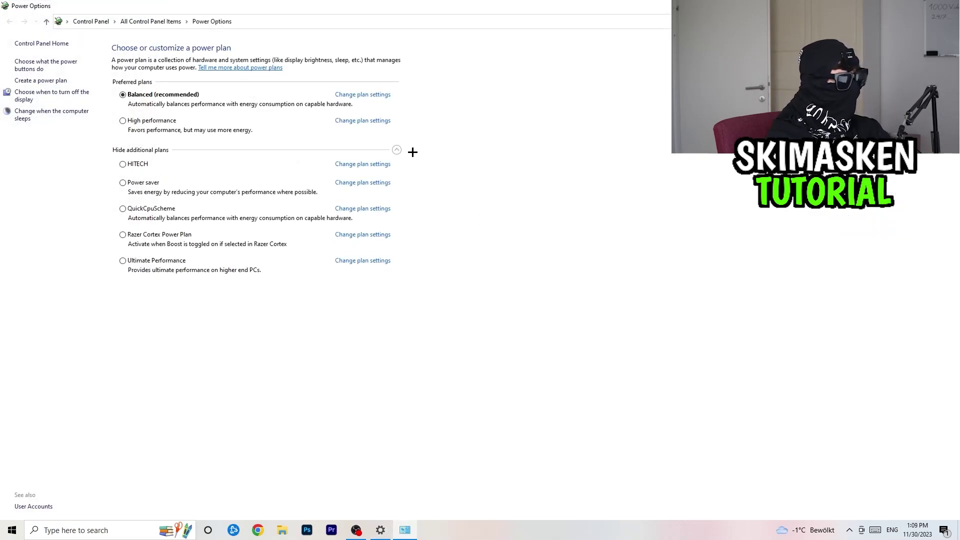
click(397, 150)
click(397, 150)
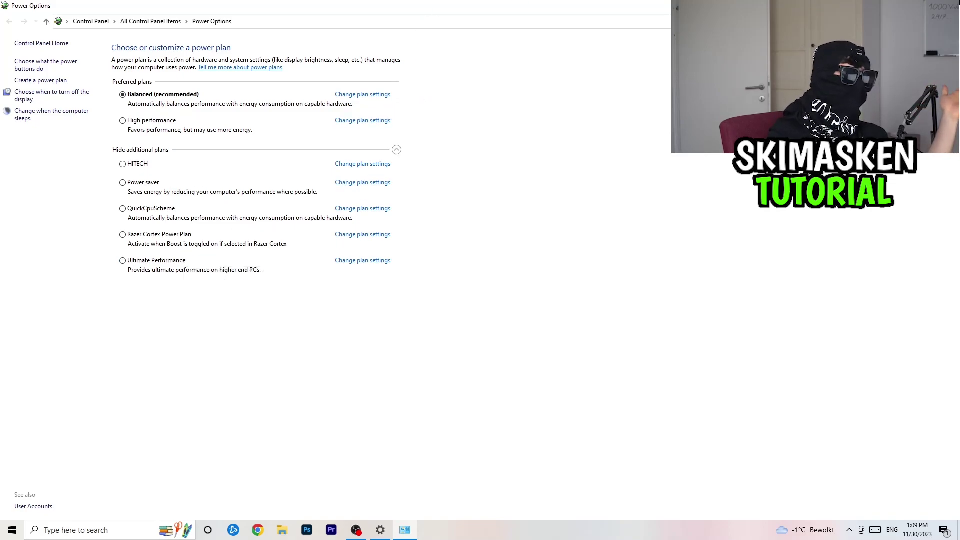
key(alt+F4)
Open the Storage Sense configuration and review its run frequency, temporary file and immediate cleanup options
click(80, 230)
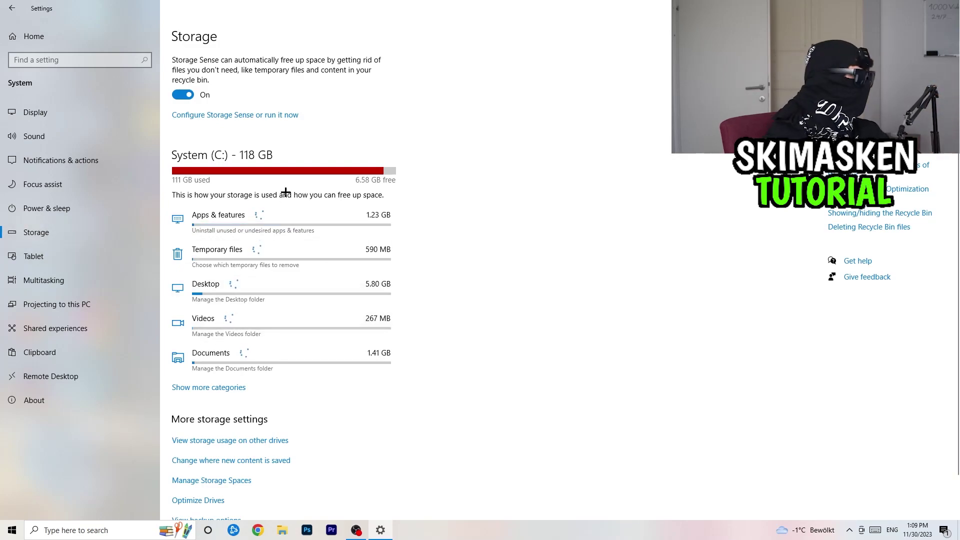
click(226, 118)
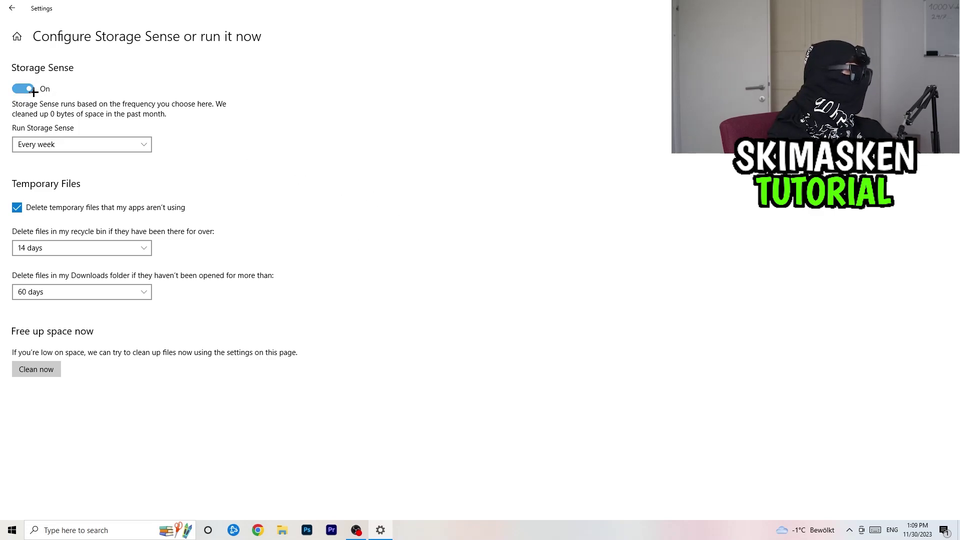
click(64, 144)
click(67, 144)
click(132, 145)
click(132, 145)
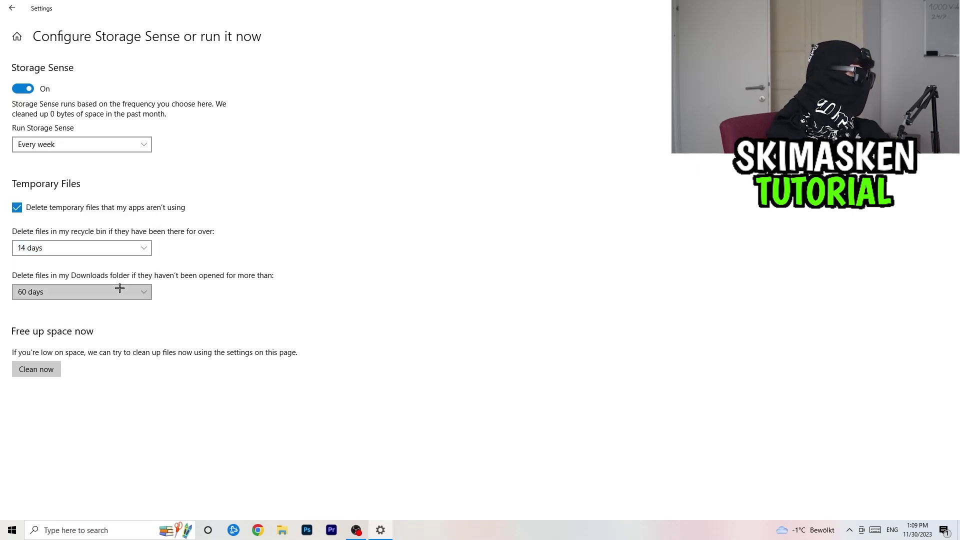
click(44, 365)
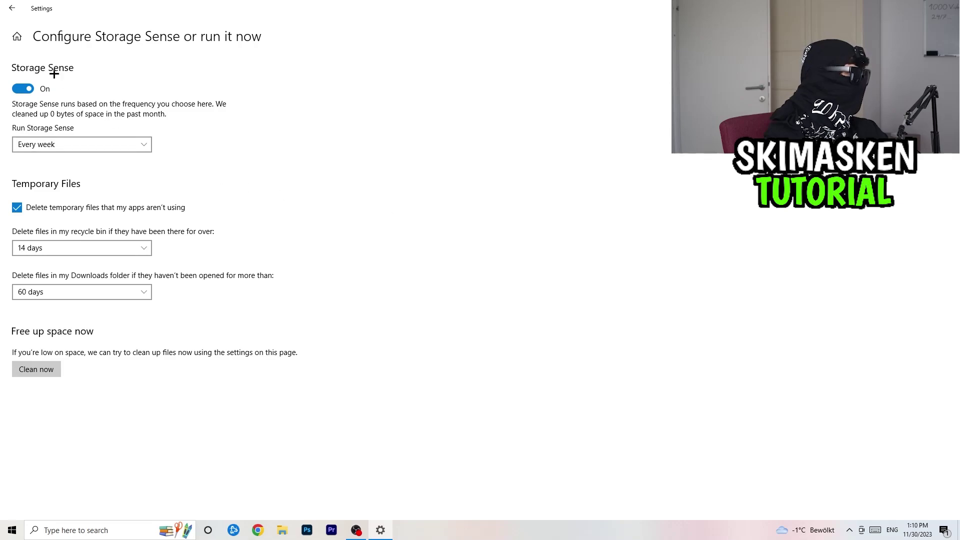
View the Windows Update page in the Update & Security settings and close Settings
click(12, 8)
click(8, 37)
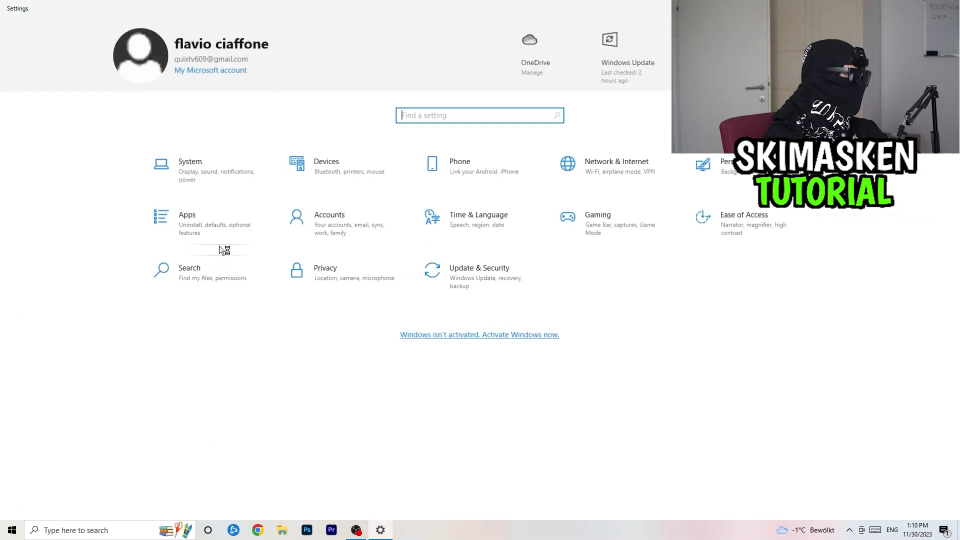
click(450, 265)
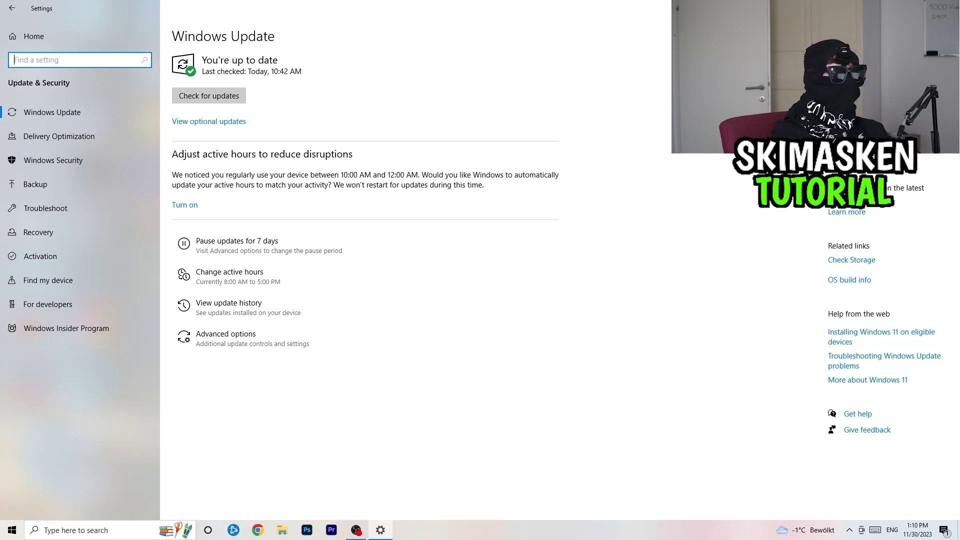
key(alt+F4)
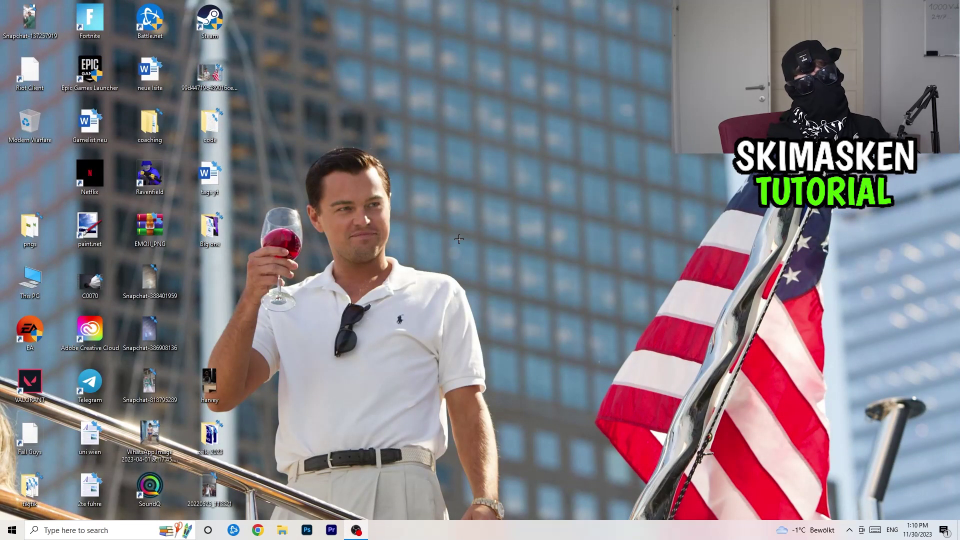